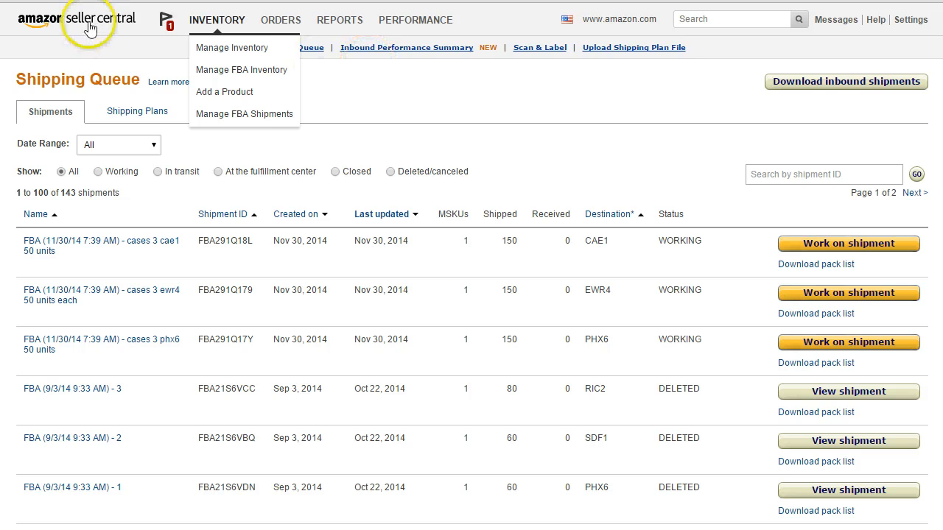
Open the working shipment destined for PHX6, "cases 3 phx6 50 units", from the FBA shipping queue
{"action": "left_click", "coordinate": [131, 33]}
{"action": "left_click", "coordinate": [227, 28]}
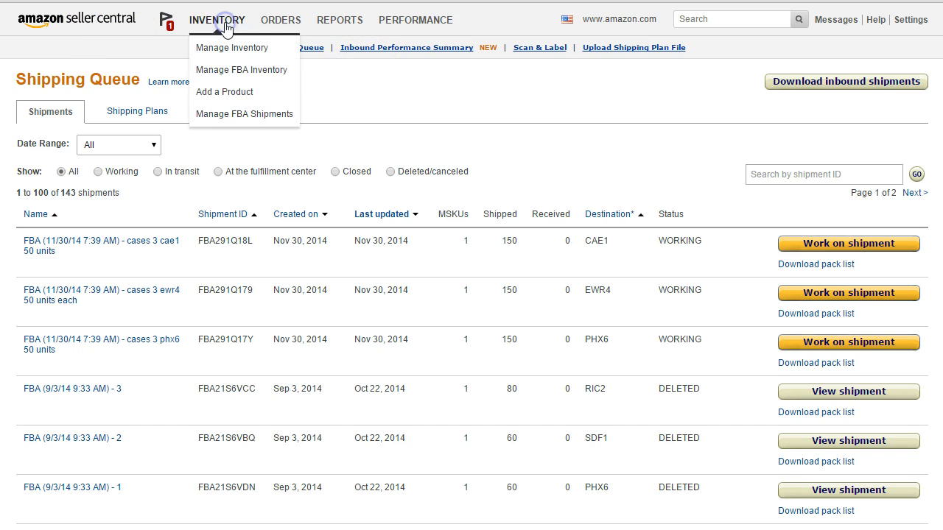
{"action": "left_click", "coordinate": [275, 115]}
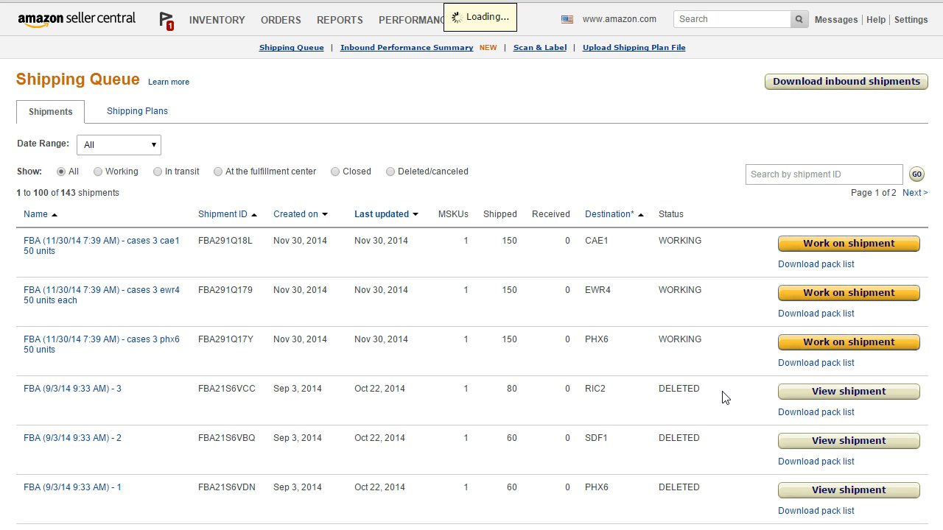
{"action": "left_click", "coordinate": [762, 398]}
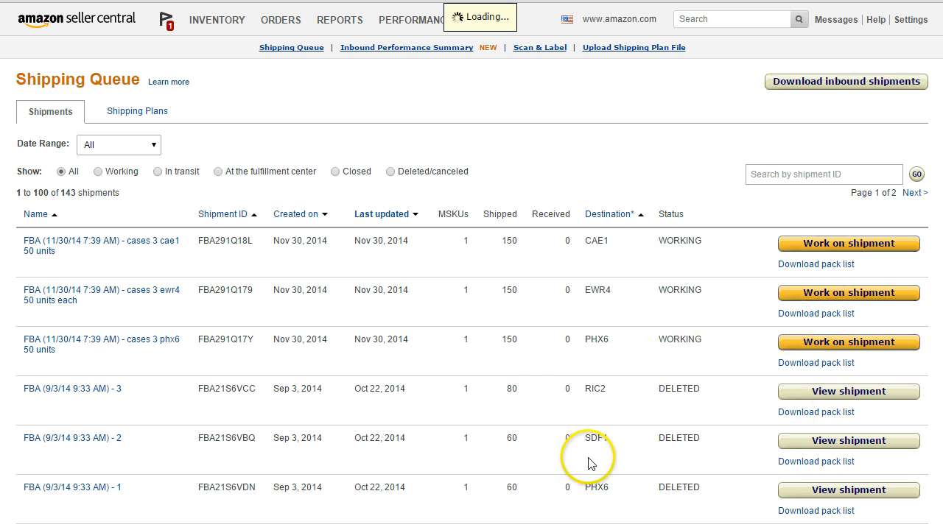
{"action": "left_click", "coordinate": [842, 343]}
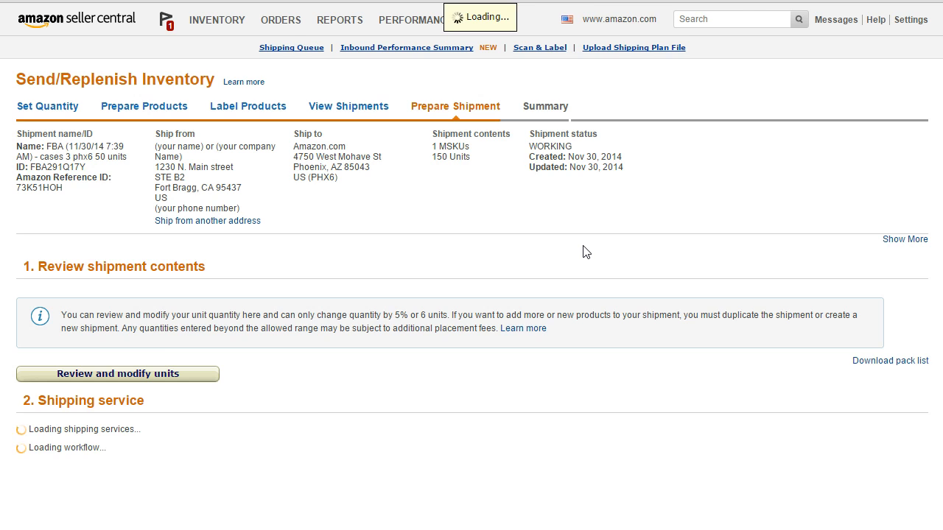
Set the weight of box 1 to 40 lb in the shipment packing section and check the shipment's name and contents
{"action": "scroll", "coordinate": [336, 424], "scroll_direction": "down", "scroll_amount": 2}
{"action": "scroll", "coordinate": [337, 428], "scroll_direction": "up", "scroll_amount": 1}
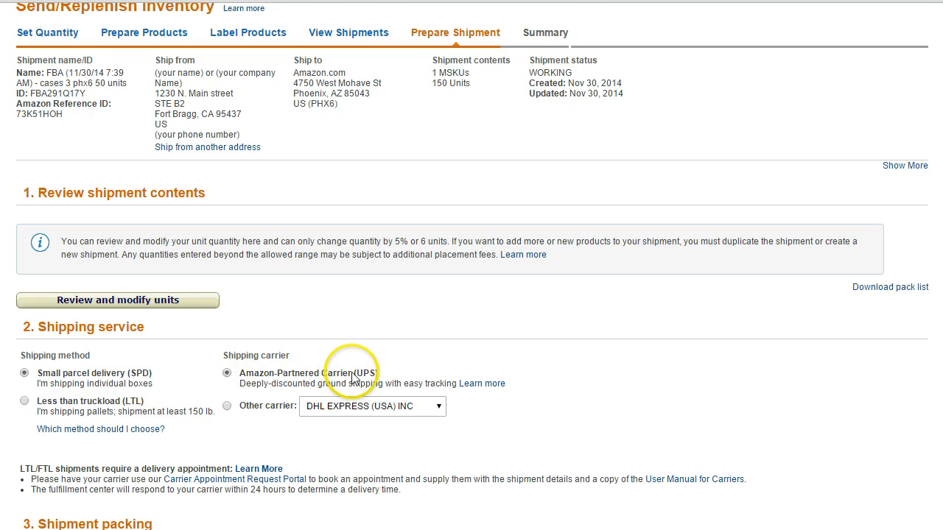
{"action": "scroll", "coordinate": [357, 378], "scroll_direction": "down", "scroll_amount": 4}
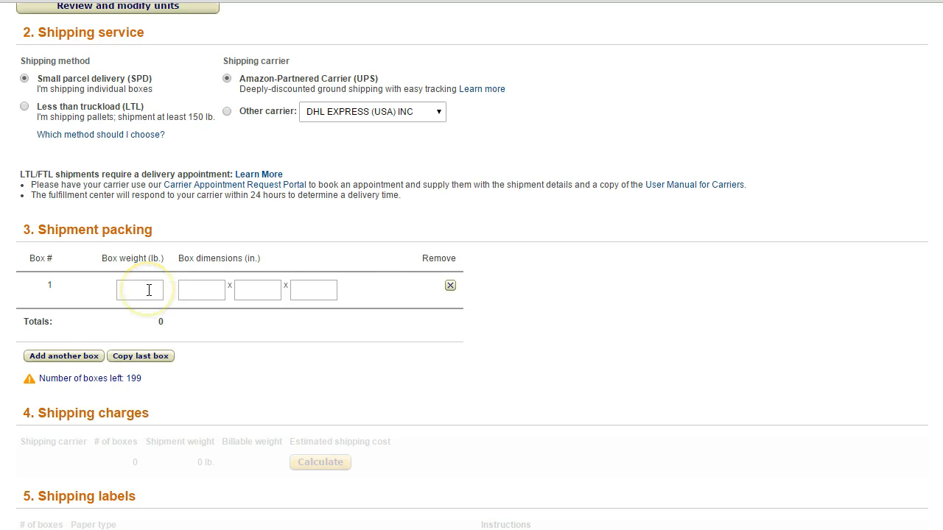
{"action": "scroll", "coordinate": [149, 291], "scroll_direction": "up", "scroll_amount": 3}
{"action": "scroll", "coordinate": [149, 290], "scroll_direction": "down", "scroll_amount": 3}
{"action": "left_click", "coordinate": [155, 288]}
{"action": "left_click", "coordinate": [152, 294]}
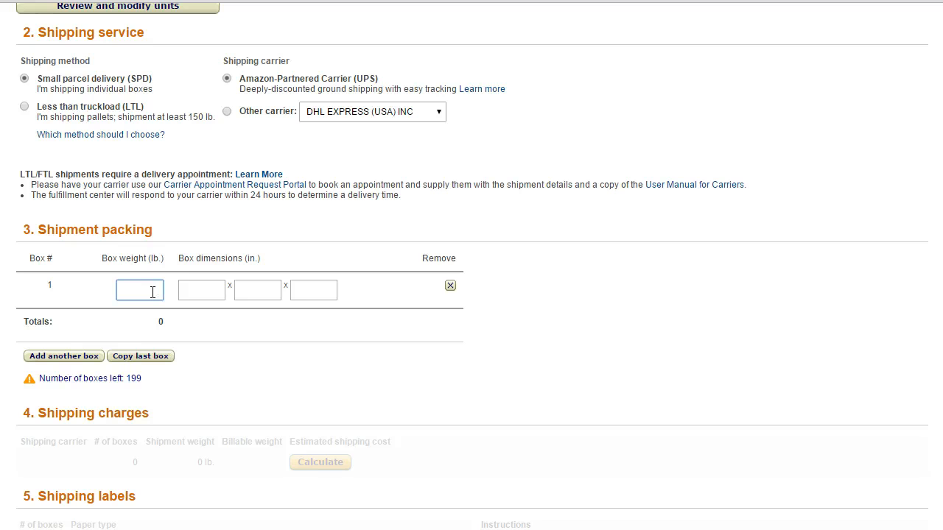
{"action": "type", "text": "40"}
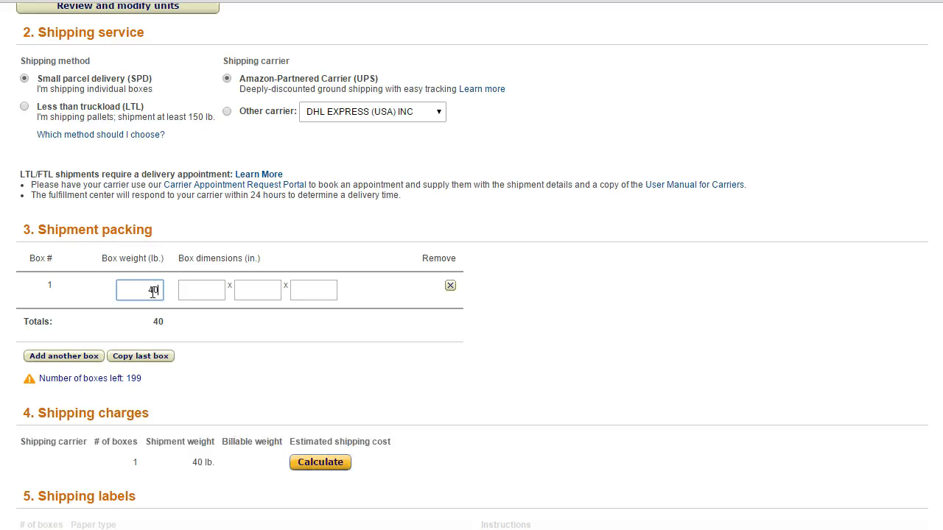
{"action": "left_click", "coordinate": [210, 290]}
{"action": "scroll", "coordinate": [210, 295], "scroll_direction": "up", "scroll_amount": 5}
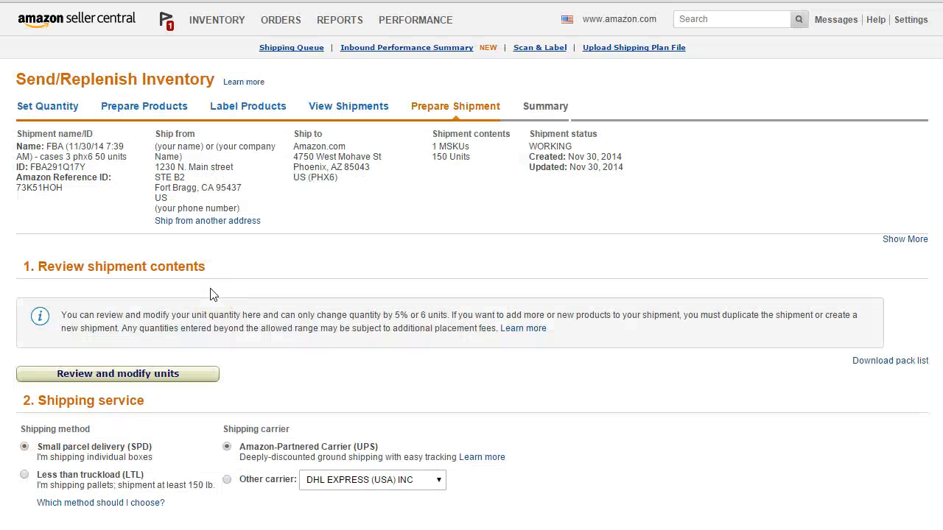
{"action": "left_click", "coordinate": [41, 156]}
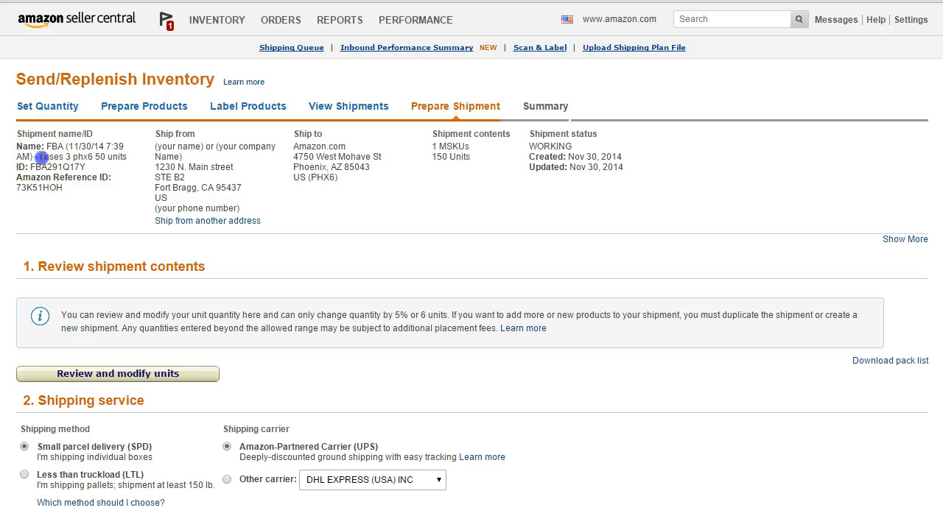
{"action": "left_click", "coordinate": [439, 156]}
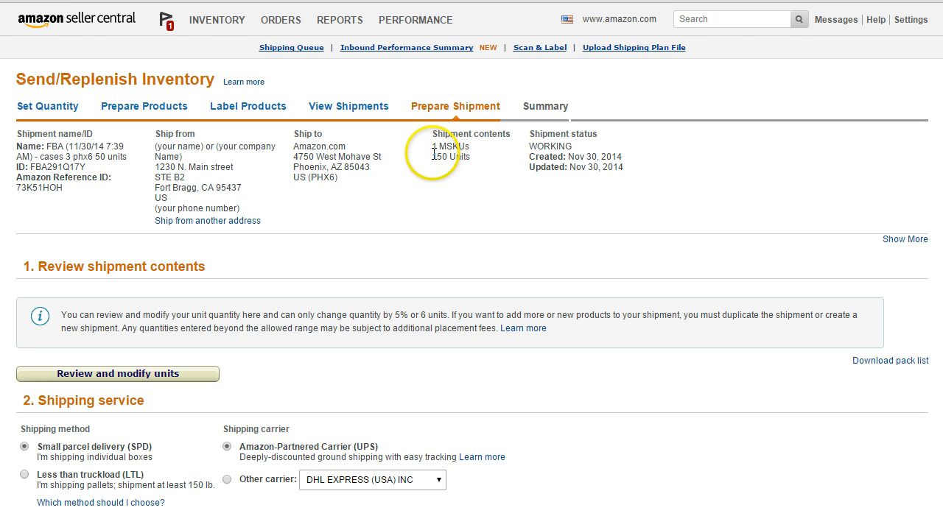
{"action": "scroll", "coordinate": [452, 209], "scroll_direction": "down", "scroll_amount": 4}
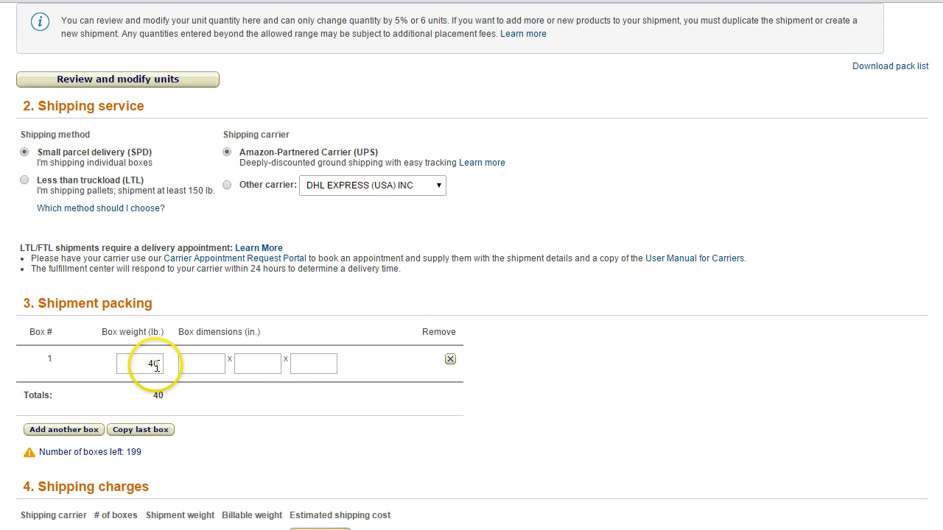
{"action": "left_click", "coordinate": [66, 430]}
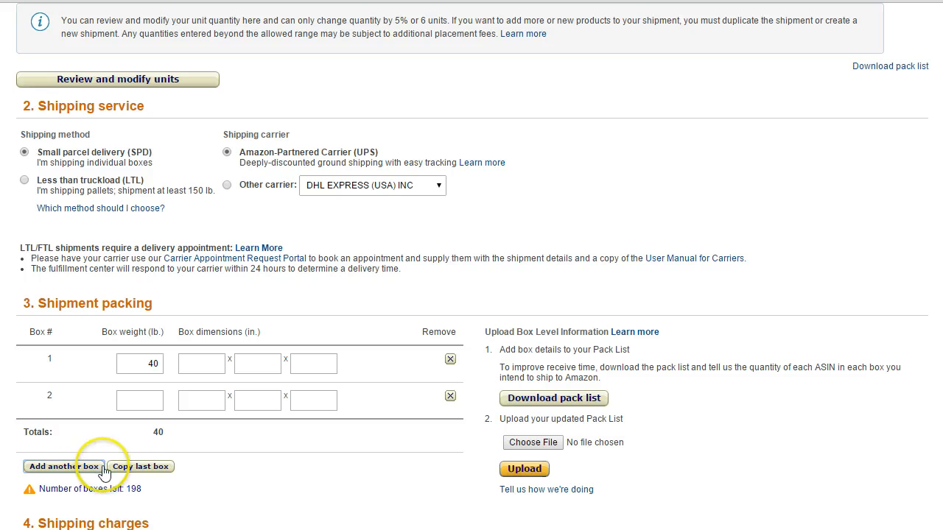
{"action": "left_click", "coordinate": [137, 467]}
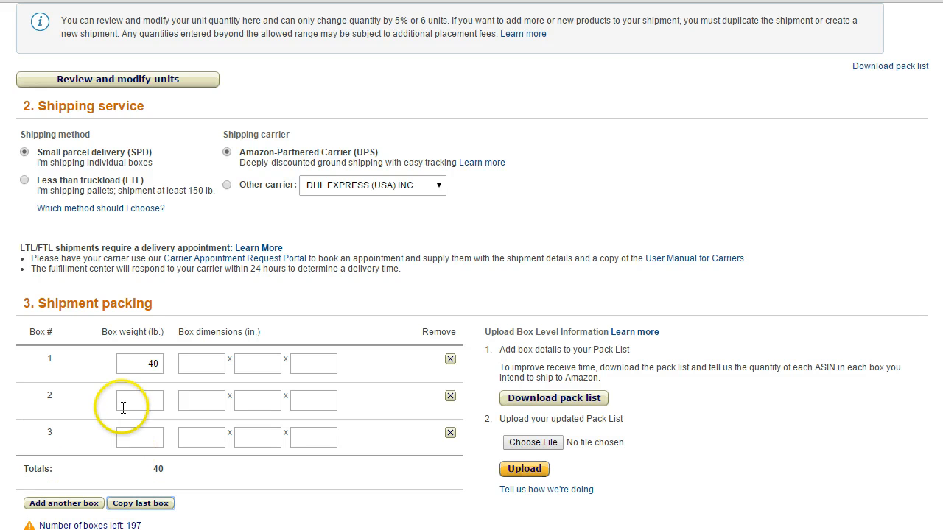
{"action": "left_click", "coordinate": [450, 432]}
{"action": "left_click", "coordinate": [450, 396]}
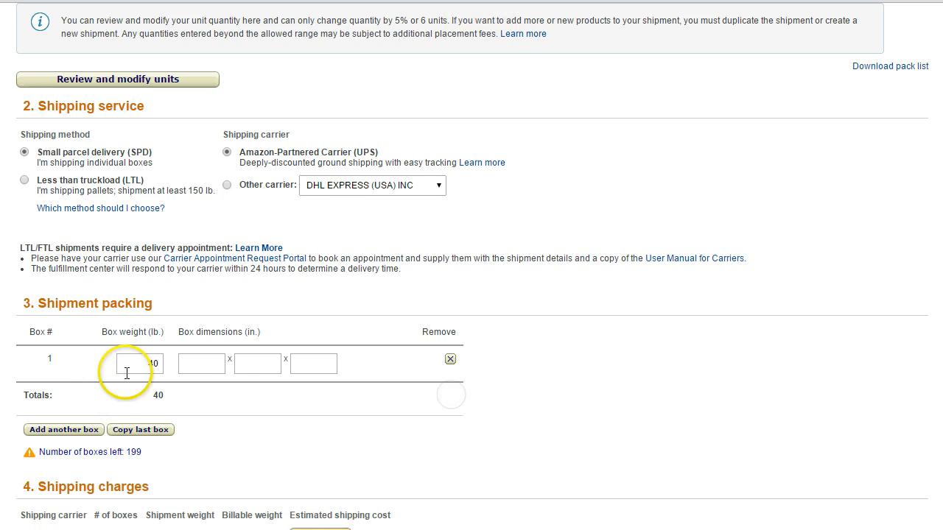
Try copying the 40 lb box twice with its dimensions left blank, and remove both copies again
{"action": "left_click", "coordinate": [140, 431]}
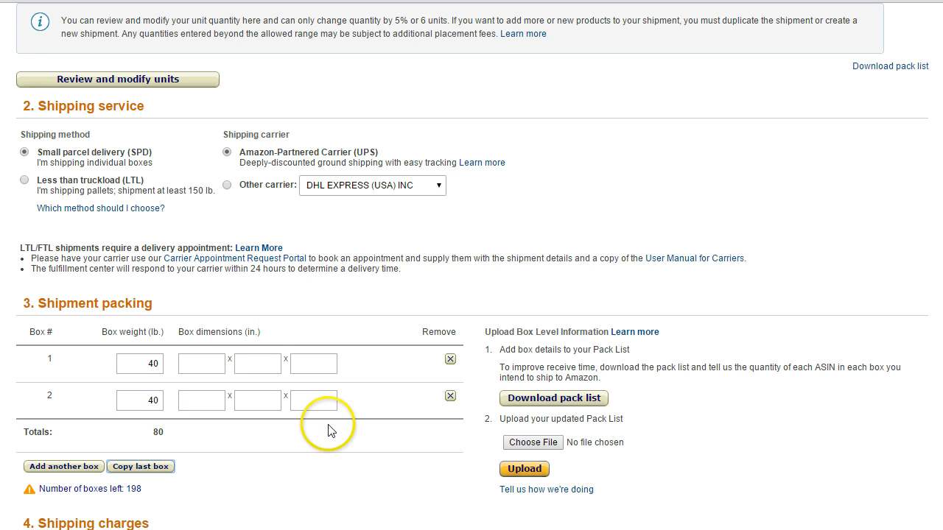
{"action": "left_click", "coordinate": [184, 361]}
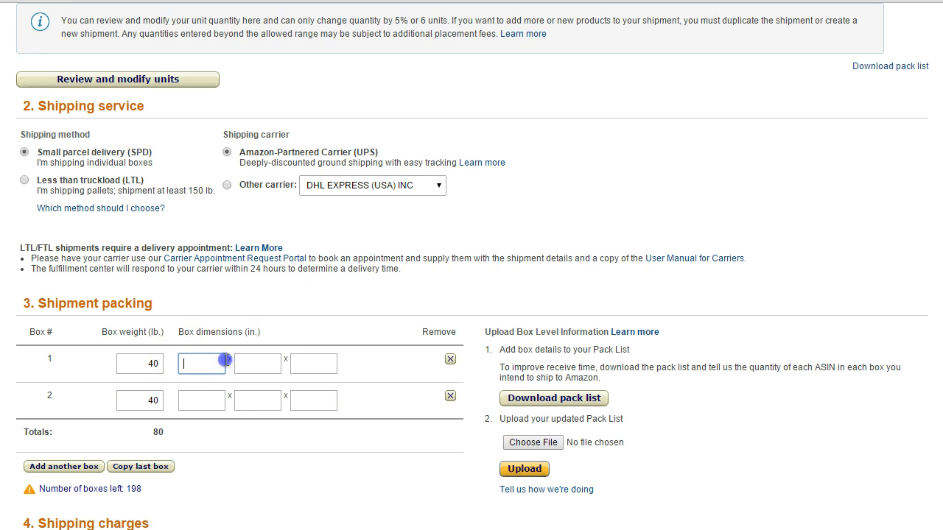
{"action": "left_click_drag", "start_coordinate": [164, 371], "coordinate": [179, 361]}
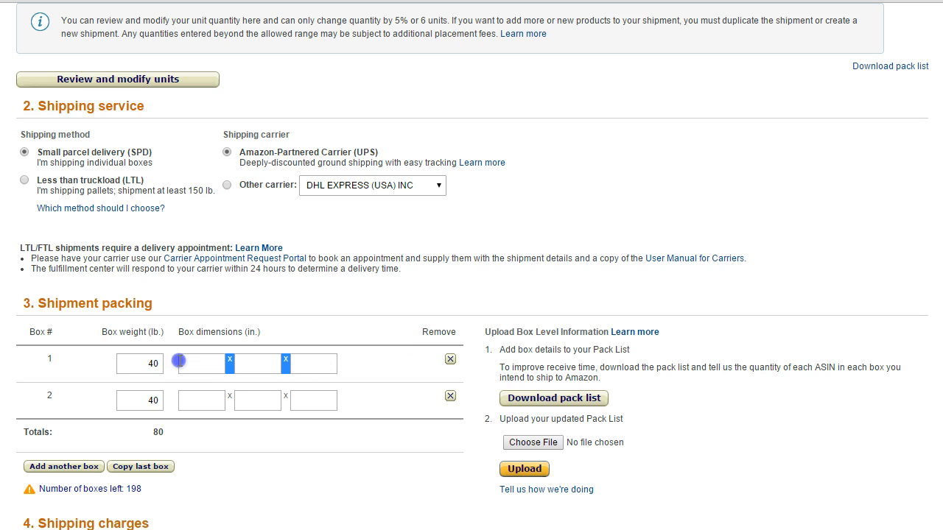
{"action": "left_click", "coordinate": [361, 379]}
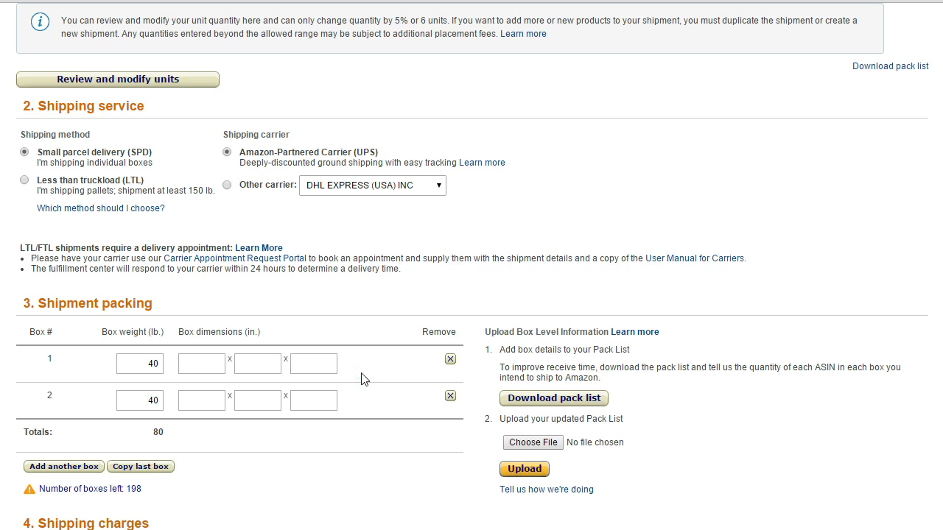
{"action": "left_click", "coordinate": [202, 360]}
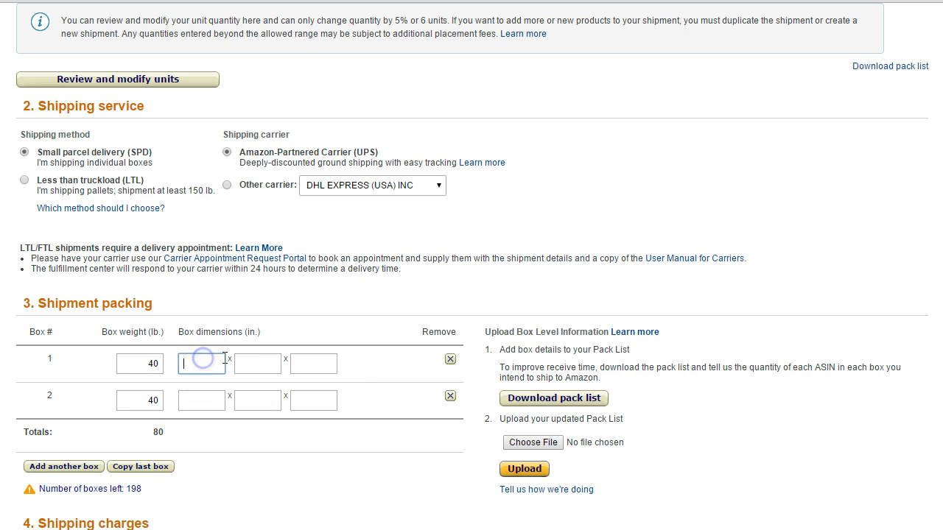
{"action": "left_click", "coordinate": [267, 362]}
{"action": "left_click", "coordinate": [311, 364]}
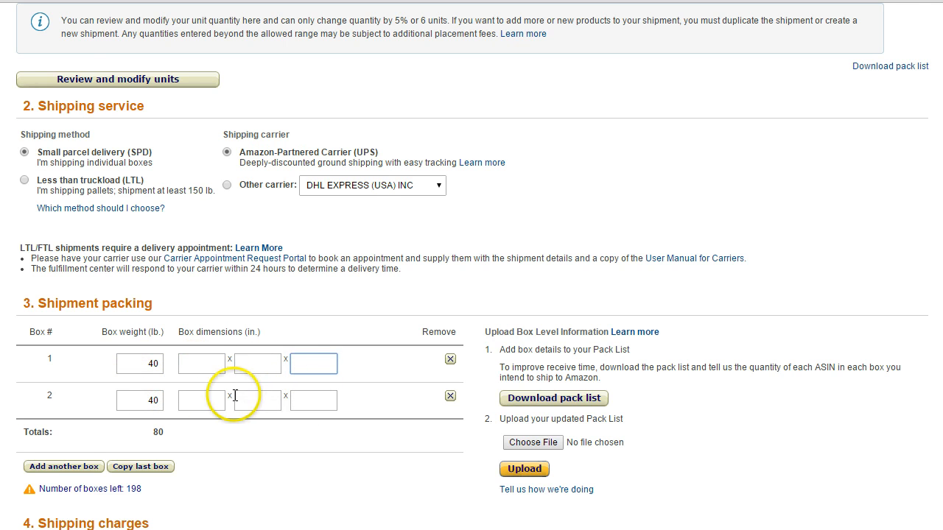
{"action": "scroll", "coordinate": [248, 396], "scroll_direction": "down", "scroll_amount": 1}
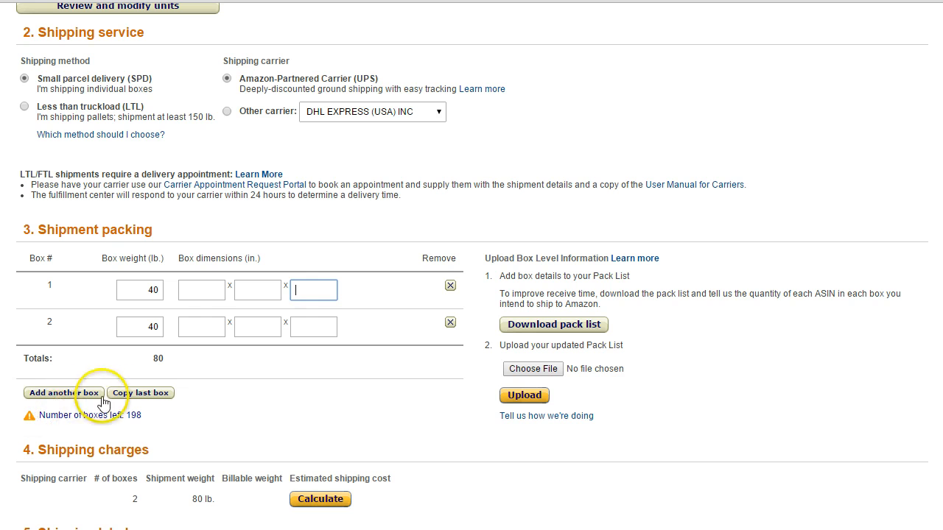
{"action": "left_click", "coordinate": [131, 396]}
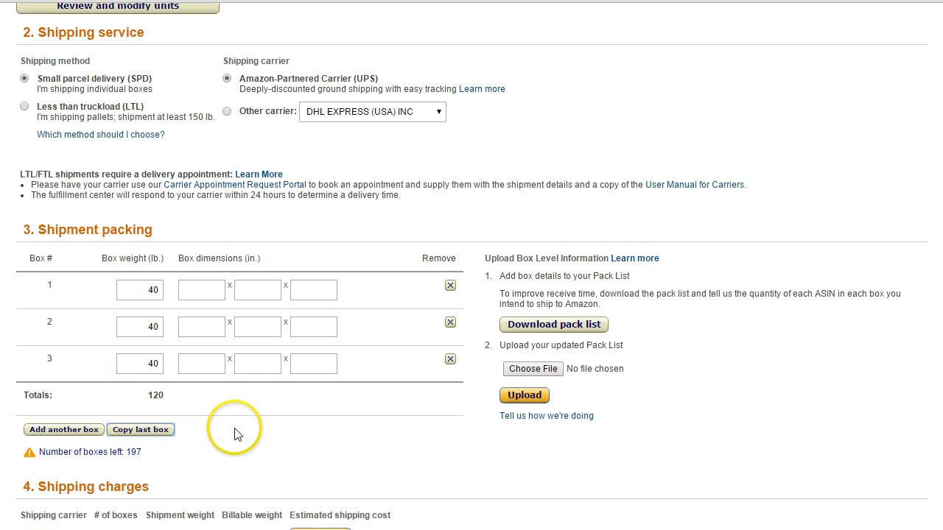
{"action": "left_click", "coordinate": [36, 284]}
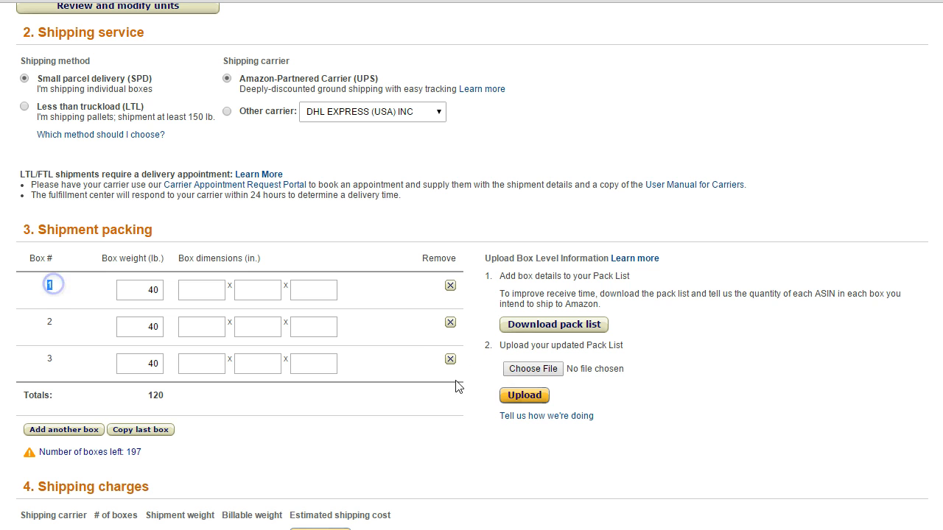
{"action": "left_click", "coordinate": [450, 359]}
{"action": "left_click", "coordinate": [450, 322]}
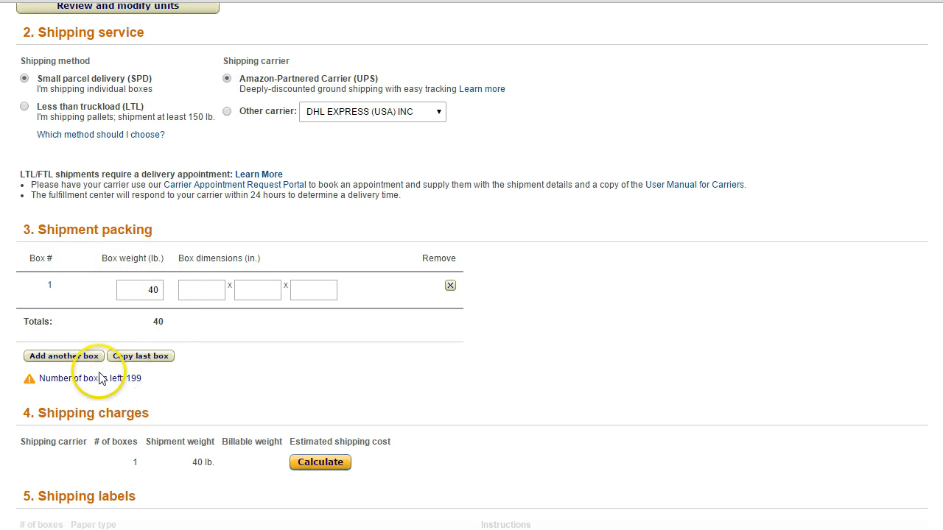
Calculate the shipping charges for the single 40 lb box and copy that box twice to make three boxes
{"action": "left_click", "coordinate": [319, 463]}
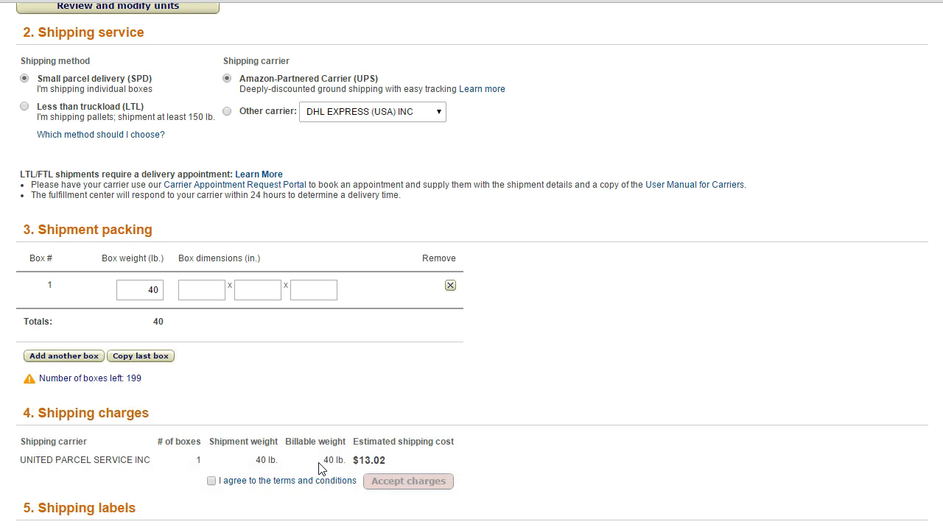
{"action": "left_click", "coordinate": [147, 291]}
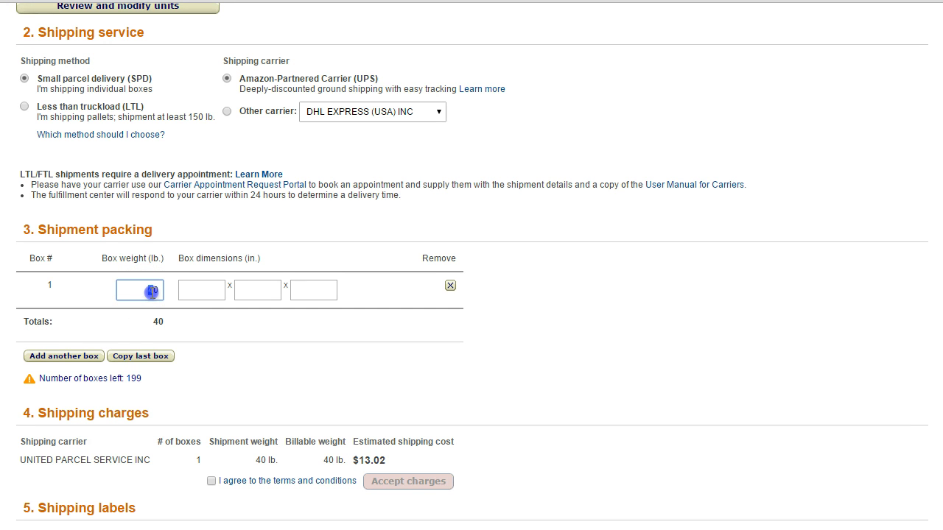
{"action": "left_click", "coordinate": [142, 356]}
{"action": "left_click", "coordinate": [144, 396]}
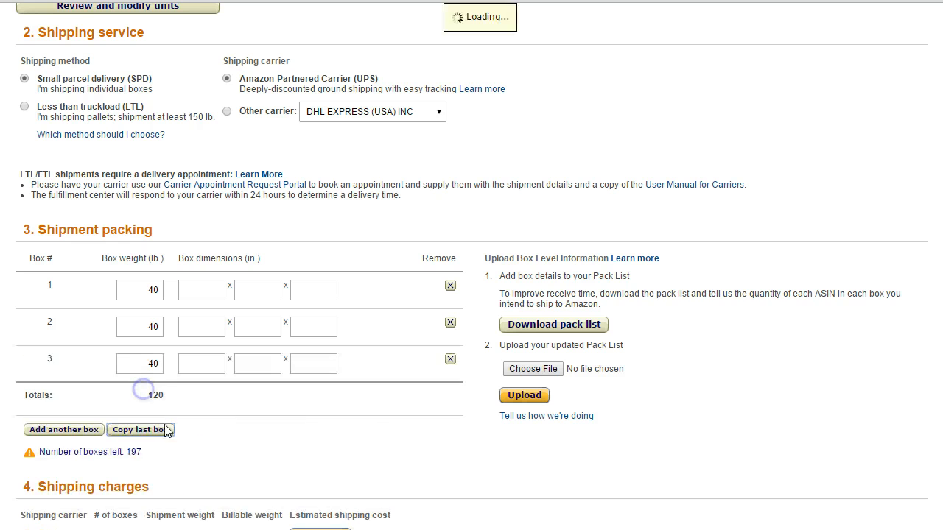
Calculate the shipping charges for the three boxes and agree to the terms and conditions
{"action": "scroll", "coordinate": [356, 408], "scroll_direction": "down", "scroll_amount": 2}
{"action": "left_click", "coordinate": [311, 398]}
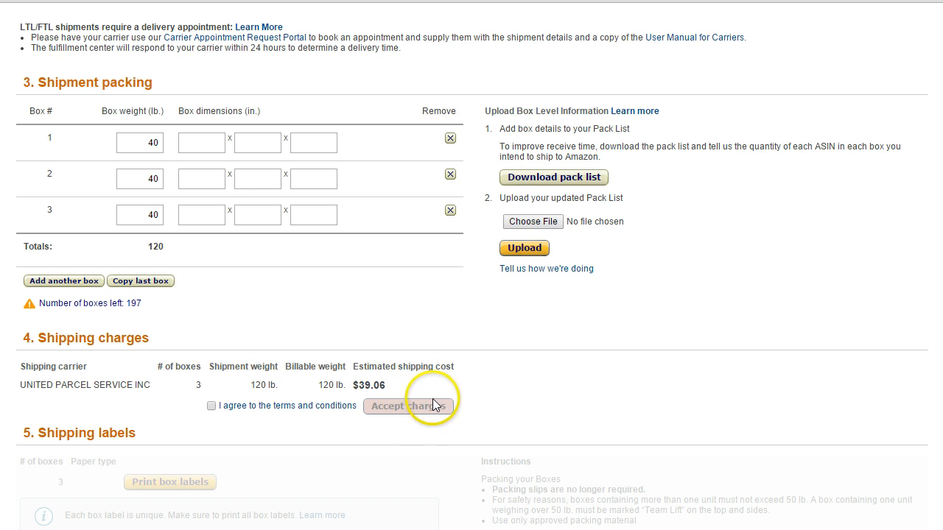
{"action": "scroll", "coordinate": [269, 416], "scroll_direction": "down", "scroll_amount": 2}
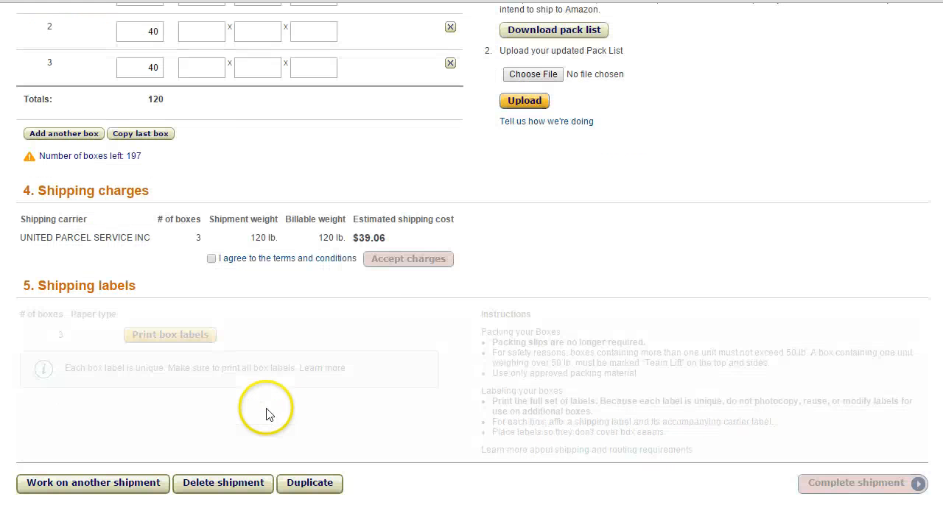
{"action": "left_click", "coordinate": [211, 260]}
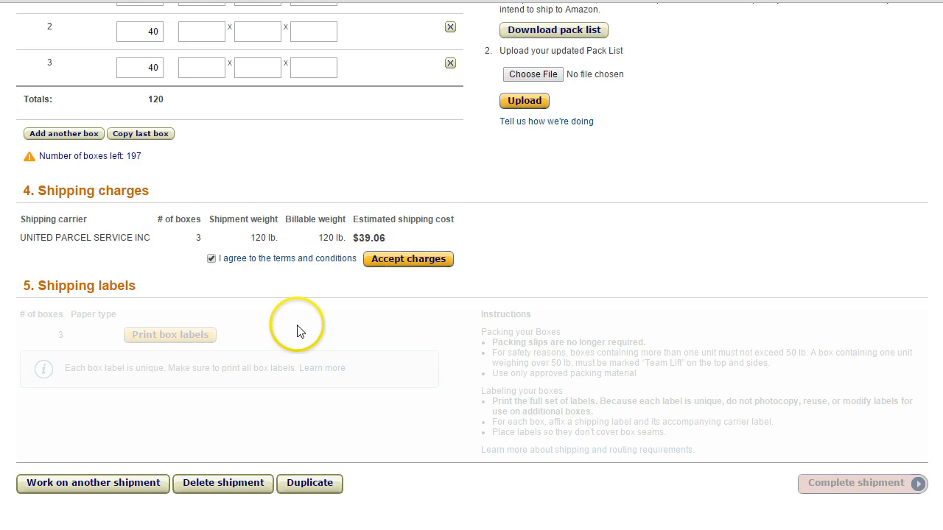
{"action": "scroll", "coordinate": [332, 302], "scroll_direction": "down", "scroll_amount": 1}
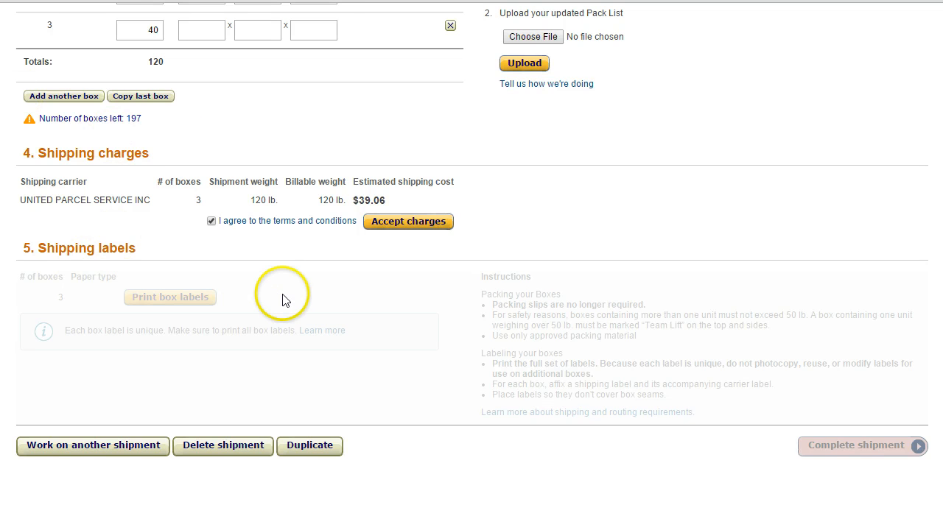
{"action": "scroll", "coordinate": [282, 294], "scroll_direction": "up", "scroll_amount": 2}
{"action": "scroll", "coordinate": [177, 325], "scroll_direction": "down", "scroll_amount": 1}
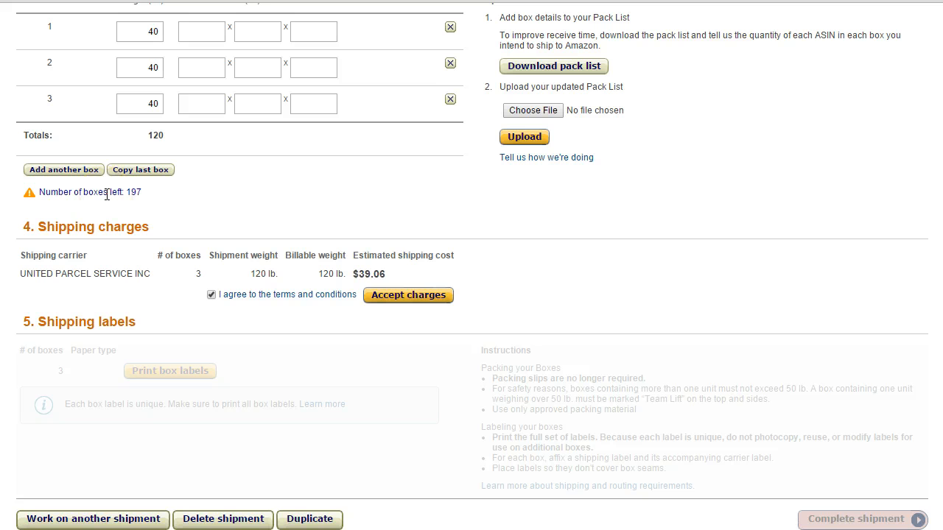
{"action": "scroll", "coordinate": [228, 203], "scroll_direction": "up", "scroll_amount": 2}
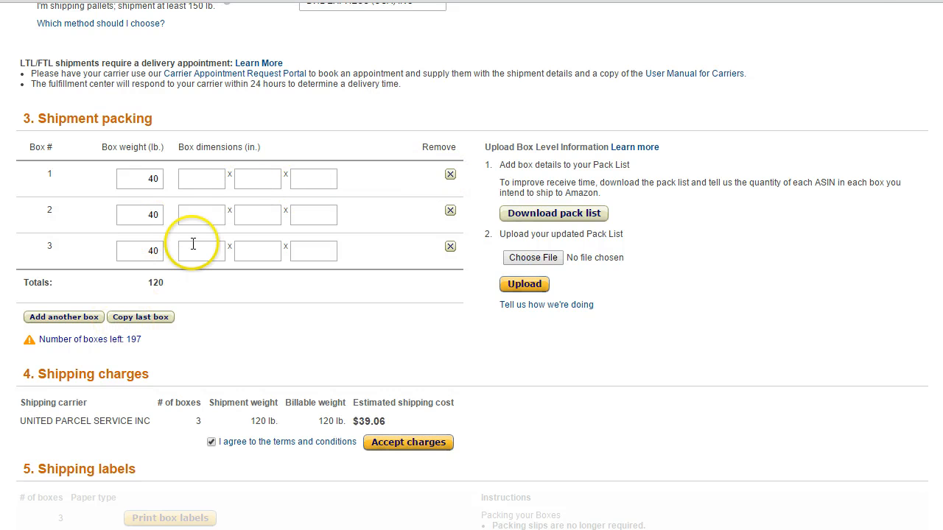
{"action": "scroll", "coordinate": [328, 285], "scroll_direction": "up", "scroll_amount": 2}
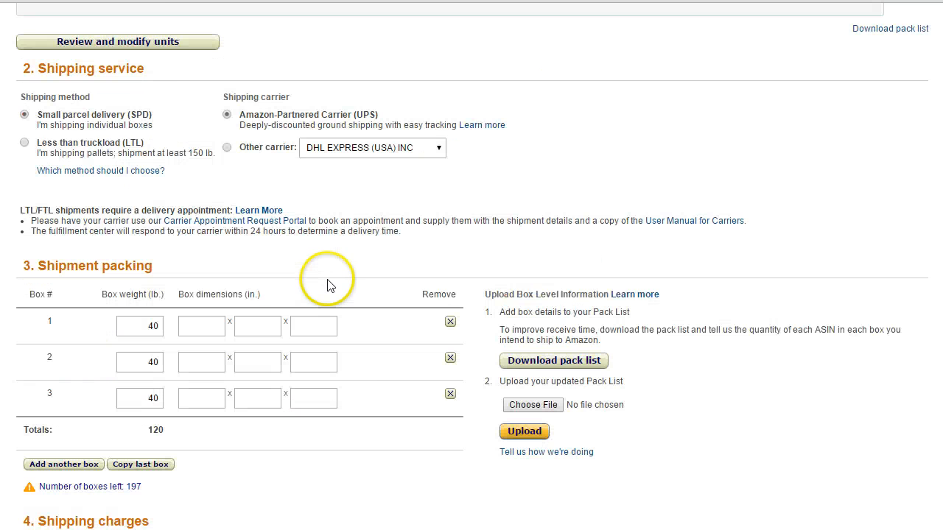
Review the shipment's unit contents against the three box entries and the UPS shipping charges
{"action": "scroll", "coordinate": [328, 285], "scroll_direction": "up", "scroll_amount": 5}
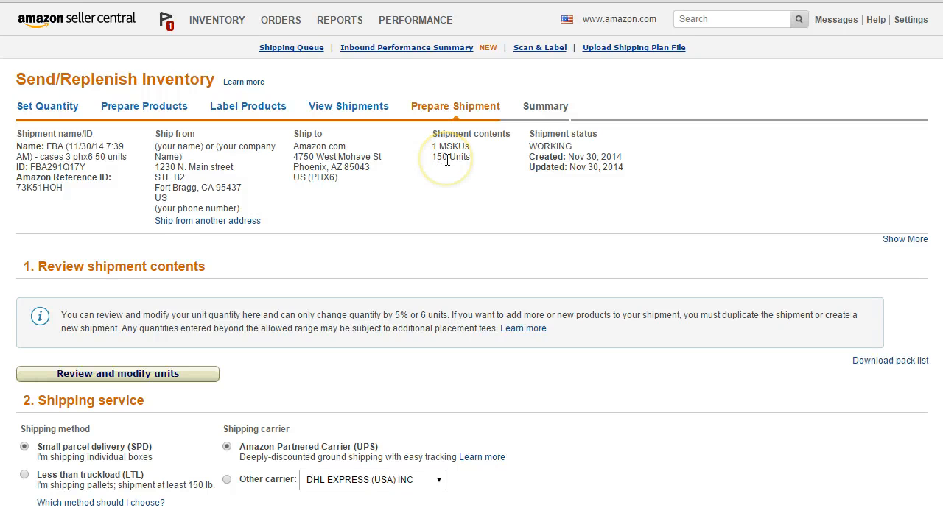
{"action": "scroll", "coordinate": [450, 221], "scroll_direction": "down", "scroll_amount": 7}
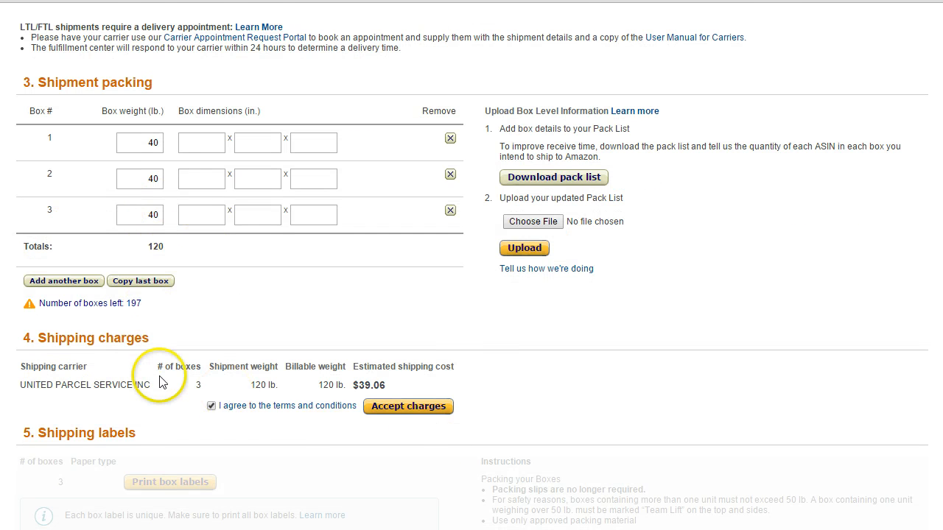
{"action": "scroll", "coordinate": [176, 368], "scroll_direction": "down", "scroll_amount": 3}
{"action": "scroll", "coordinate": [350, 200], "scroll_direction": "up", "scroll_amount": 2}
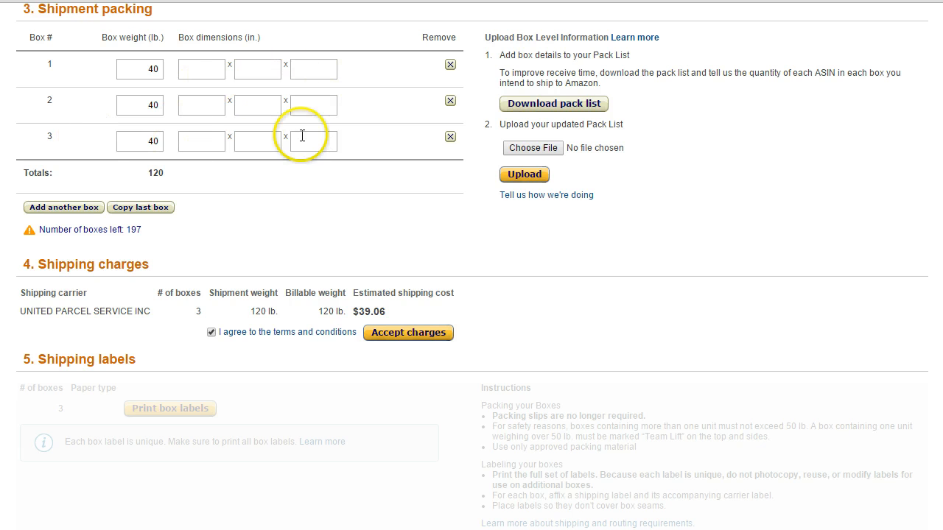
{"action": "scroll", "coordinate": [286, 198], "scroll_direction": "up", "scroll_amount": 1}
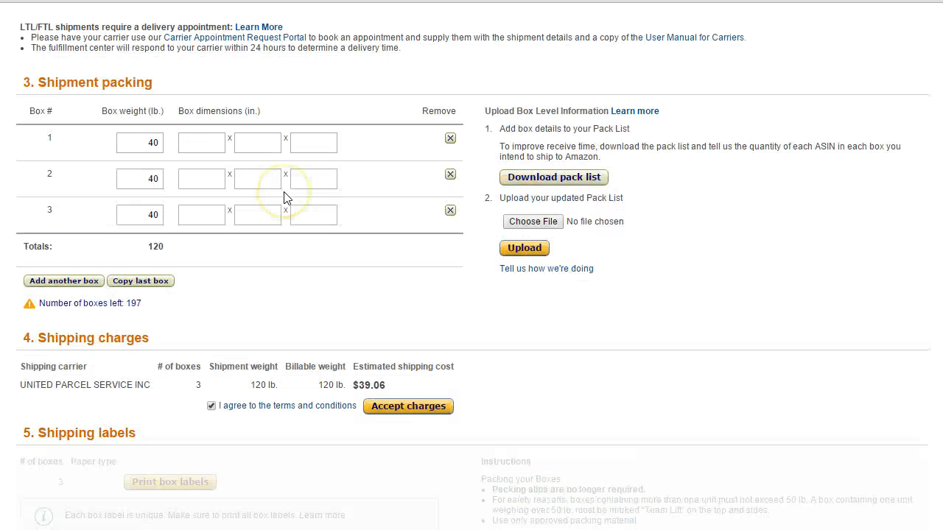
{"action": "scroll", "coordinate": [322, 211], "scroll_direction": "down", "scroll_amount": 1}
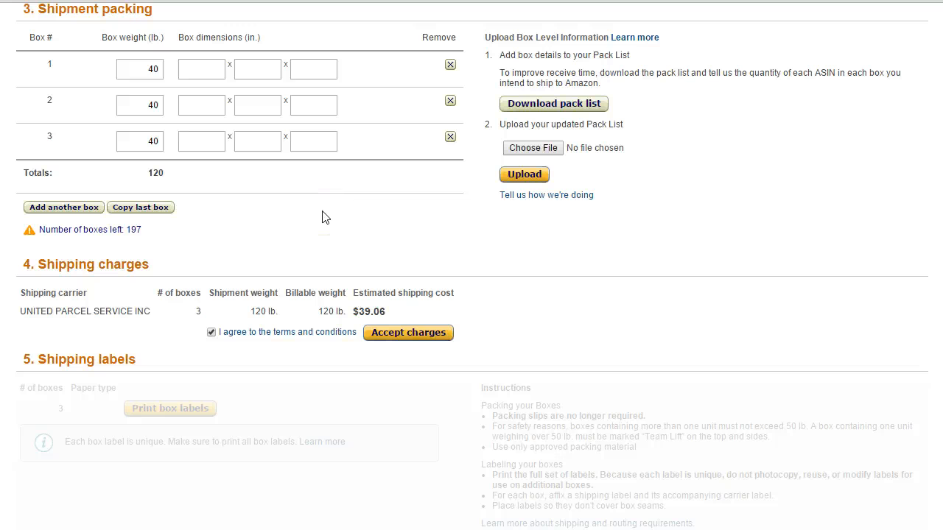
Examine the shipping labels section, including the number of boxes and the option for printing box labels
{"action": "scroll", "coordinate": [324, 214], "scroll_direction": "down", "scroll_amount": 2}
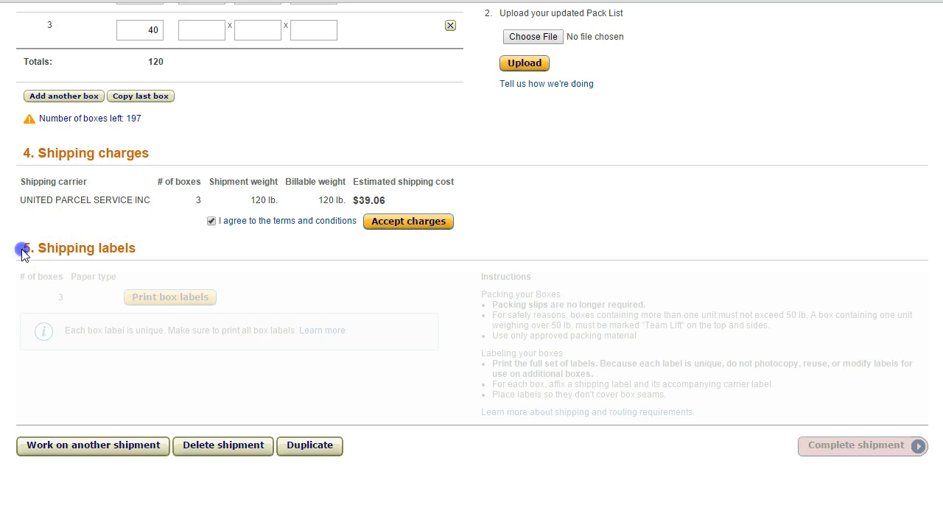
{"action": "left_click_drag", "start_coordinate": [21, 247], "coordinate": [151, 251]}
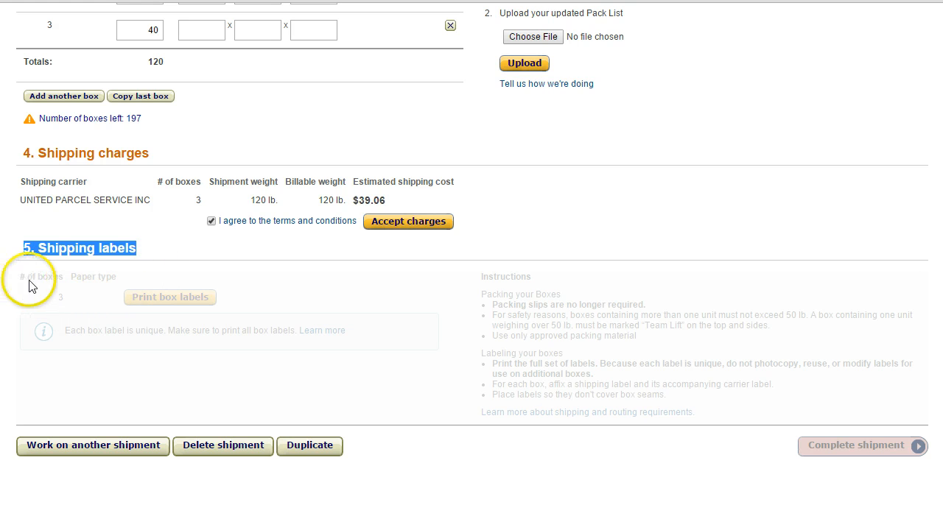
{"action": "left_click", "coordinate": [62, 306]}
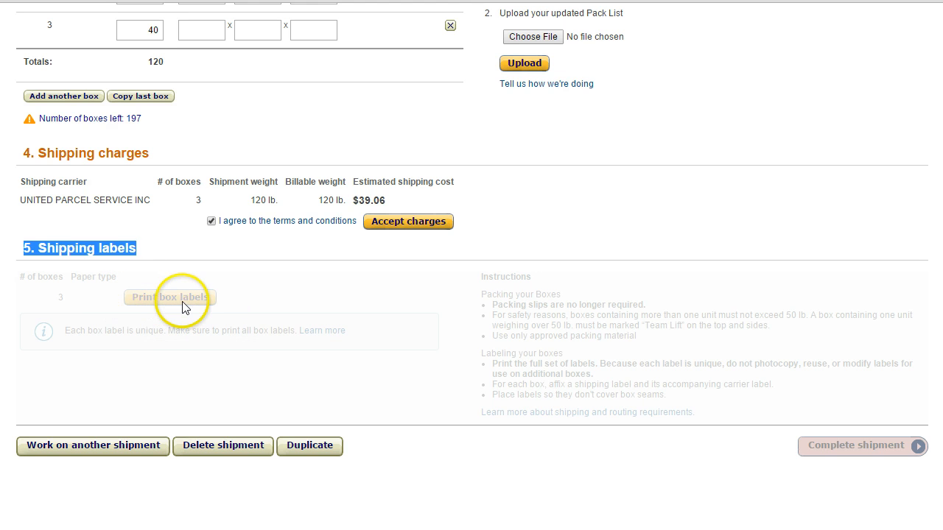
{"action": "left_click_drag", "start_coordinate": [112, 295], "coordinate": [245, 304]}
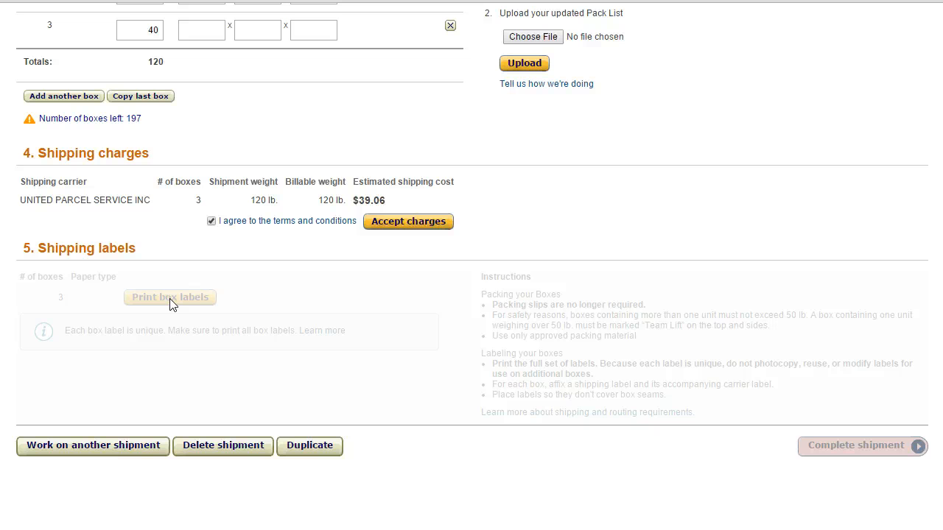
Check the case and unit details in the shipment's name and the shipment ID in the page summary
{"action": "scroll", "coordinate": [169, 304], "scroll_direction": "up", "scroll_amount": 5}
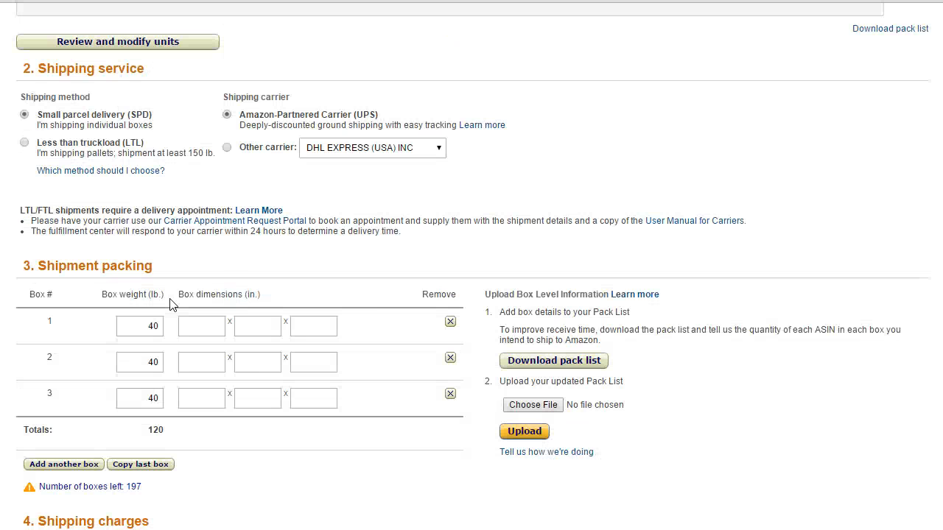
{"action": "scroll", "coordinate": [169, 304], "scroll_direction": "up", "scroll_amount": 2}
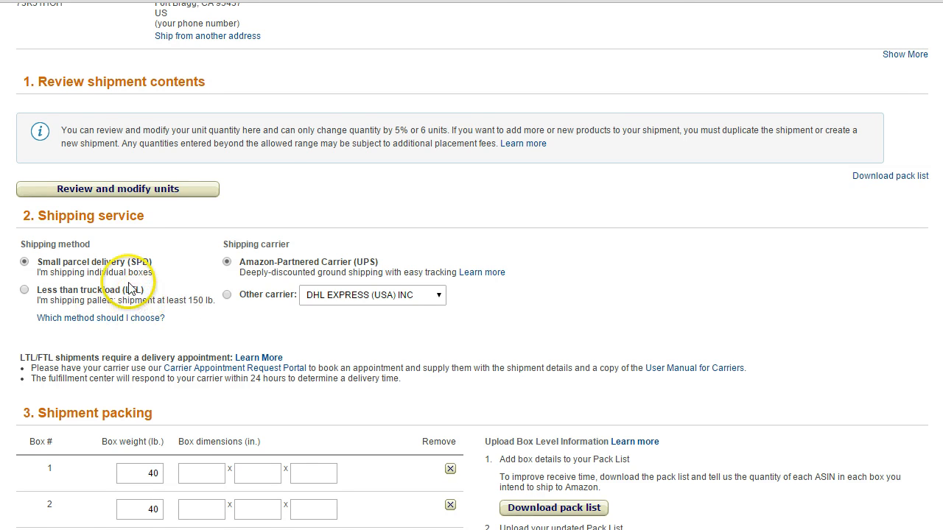
{"action": "scroll", "coordinate": [130, 289], "scroll_direction": "up", "scroll_amount": 2}
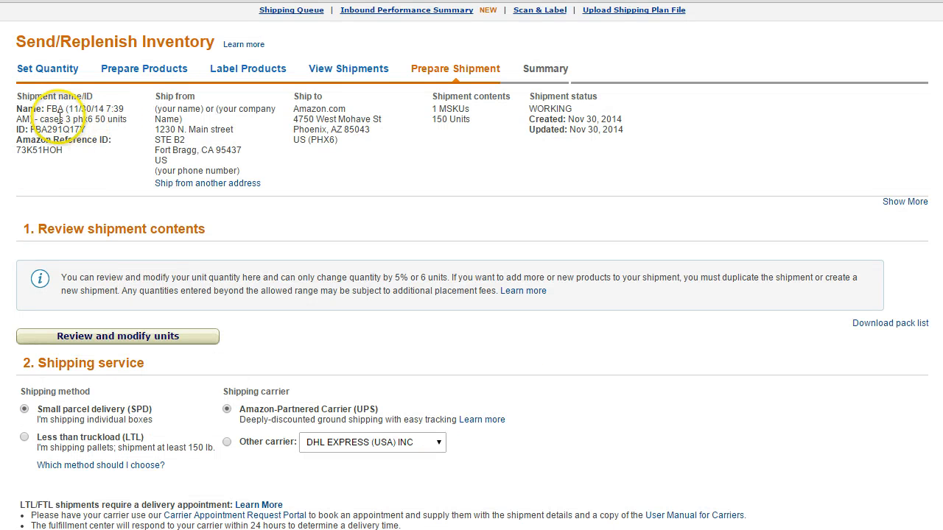
{"action": "left_click_drag", "start_coordinate": [40, 118], "coordinate": [133, 125]}
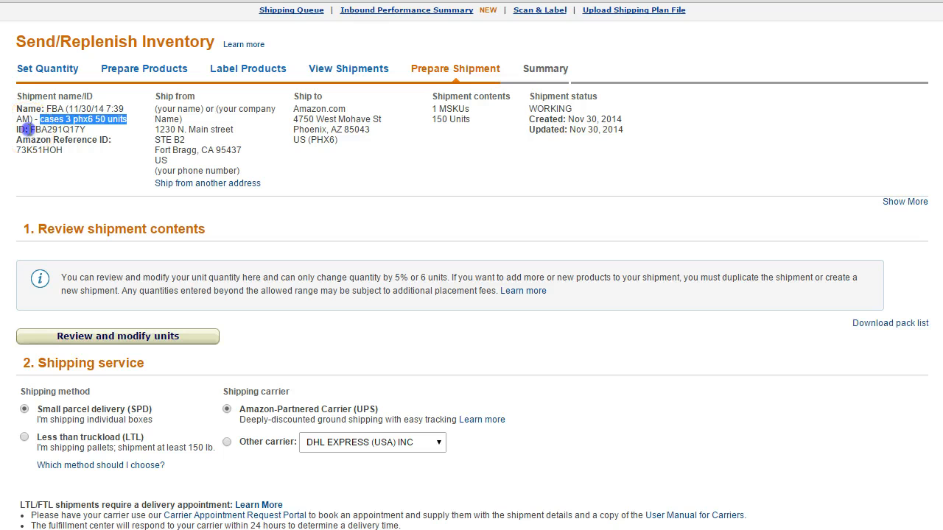
{"action": "left_click_drag", "start_coordinate": [28, 129], "coordinate": [85, 129]}
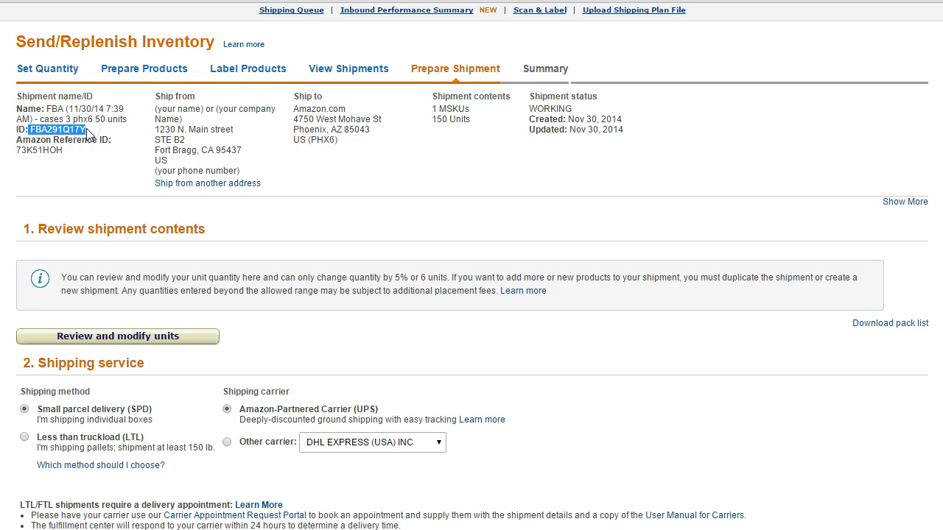
Look over the box weights, the estimated shipping charges and the labeling instructions through to the end of the shipment page
{"action": "scroll", "coordinate": [137, 273], "scroll_direction": "down", "scroll_amount": 5}
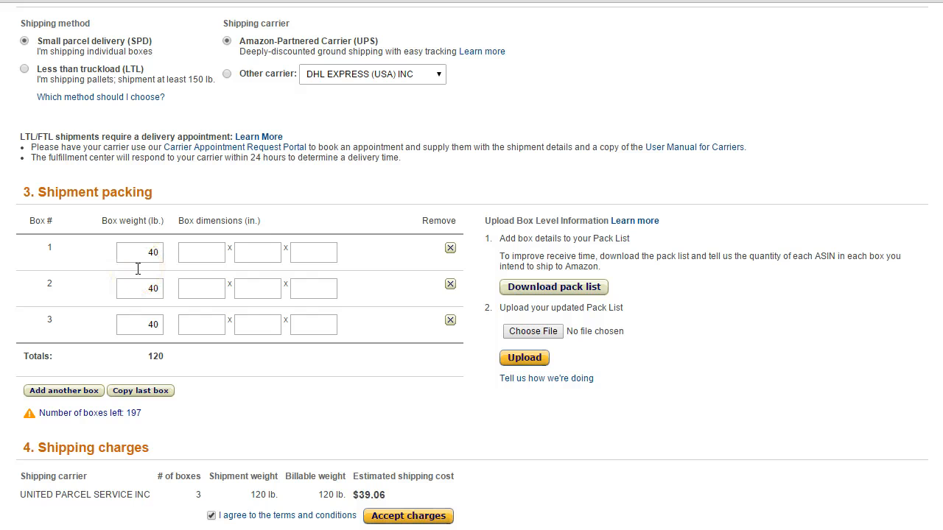
{"action": "scroll", "coordinate": [317, 339], "scroll_direction": "down", "scroll_amount": 1}
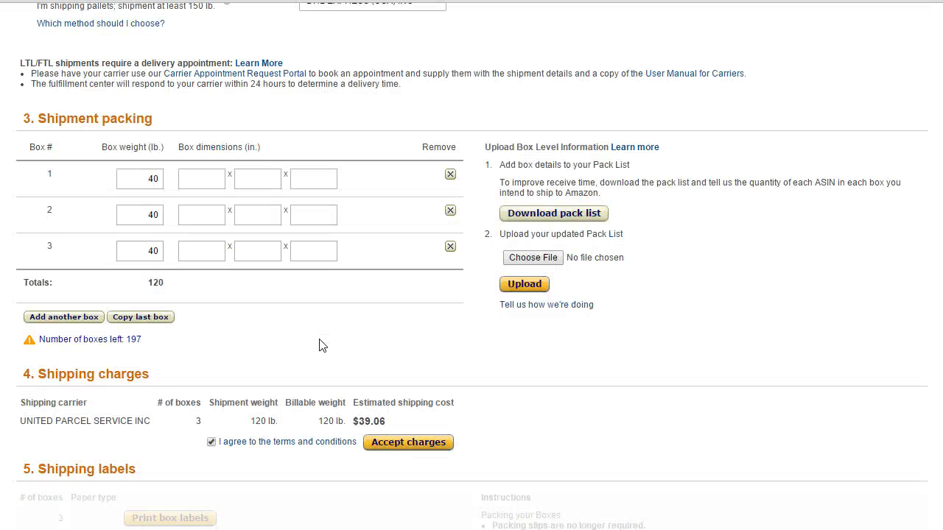
{"action": "left_click", "coordinate": [316, 299]}
{"action": "scroll", "coordinate": [333, 308], "scroll_direction": "down", "scroll_amount": 2}
{"action": "left_click", "coordinate": [347, 289]}
{"action": "scroll", "coordinate": [347, 289], "scroll_direction": "up", "scroll_amount": 2}
{"action": "scroll", "coordinate": [349, 292], "scroll_direction": "down", "scroll_amount": 2}
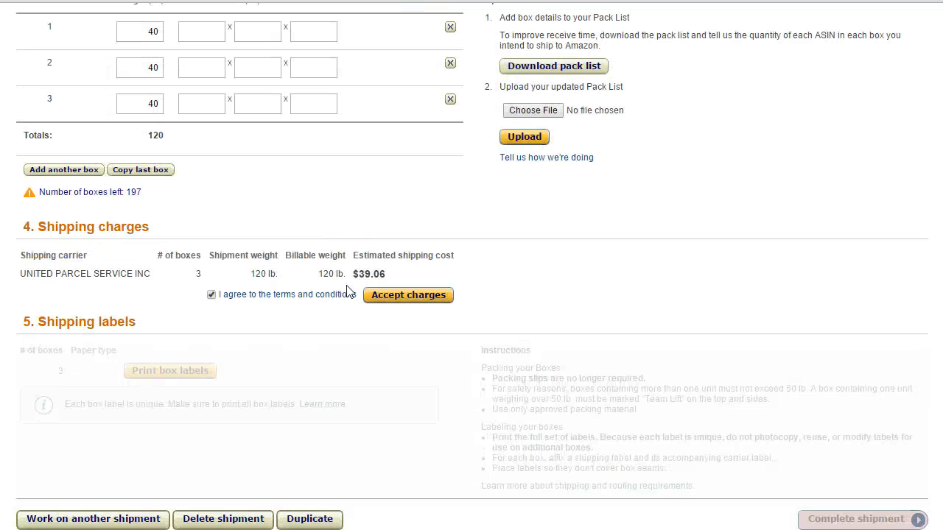
{"action": "scroll", "coordinate": [350, 292], "scroll_direction": "down", "scroll_amount": 1}
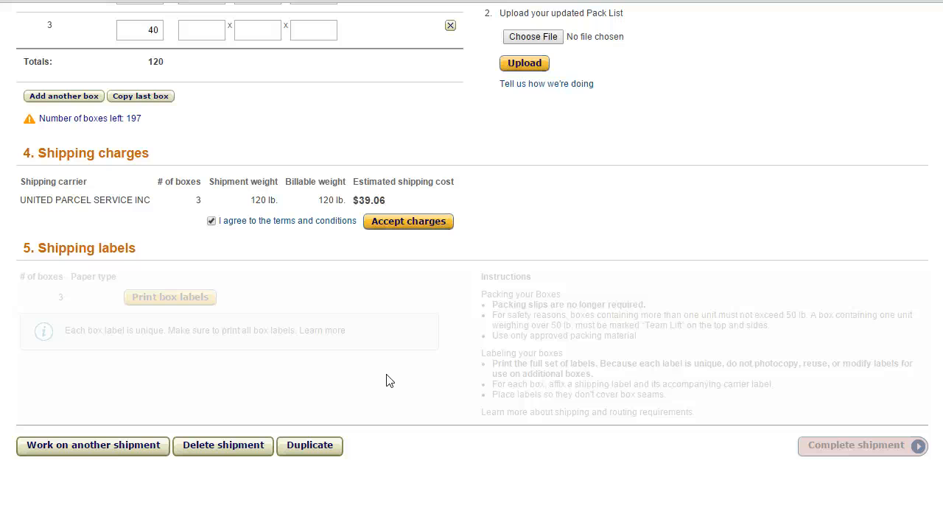
{"action": "left_click", "coordinate": [135, 358]}
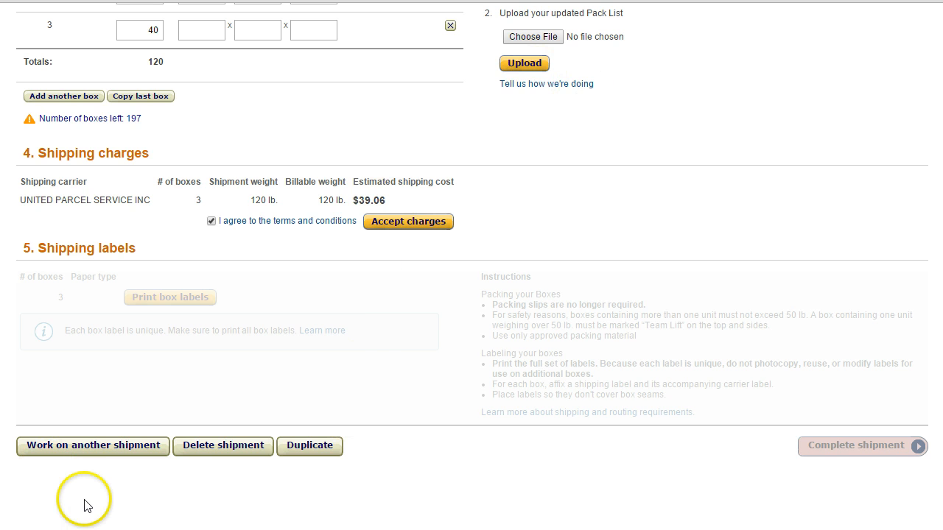
Leave the PHX6 shipment to work on another one and look over the list of shipments
{"action": "left_click", "coordinate": [95, 446]}
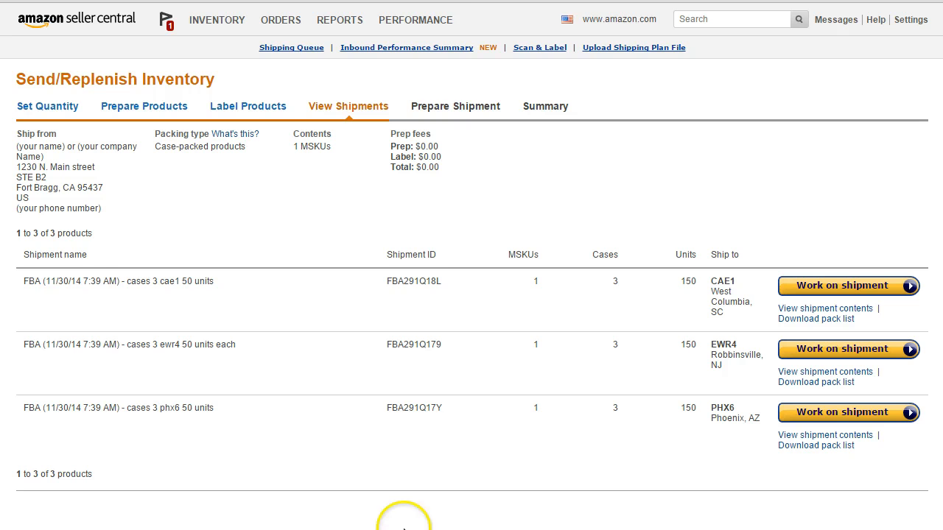
{"action": "scroll", "coordinate": [436, 405], "scroll_direction": "down", "scroll_amount": 1}
{"action": "scroll", "coordinate": [437, 405], "scroll_direction": "up", "scroll_amount": 1}
{"action": "scroll", "coordinate": [437, 409], "scroll_direction": "down", "scroll_amount": 1}
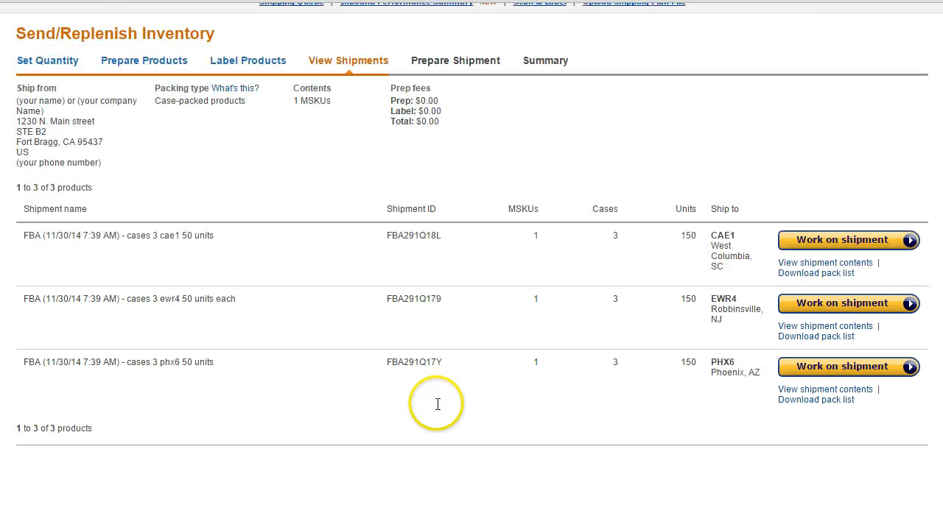